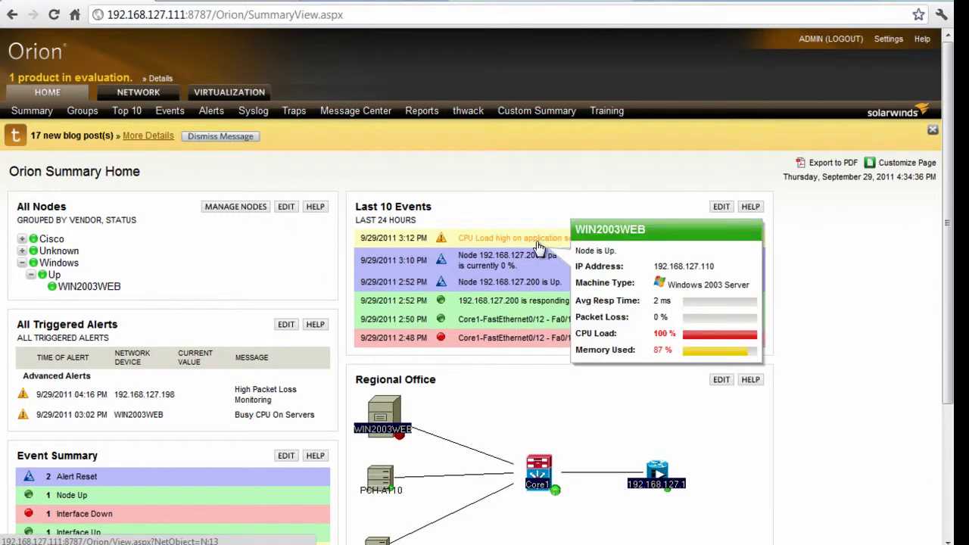
- Open the node details of WIN2003WEB from the "CPU Load high on application server" event and examine its CPU load chart
{"action": "mouse_move", "coordinate": [405, 441]}
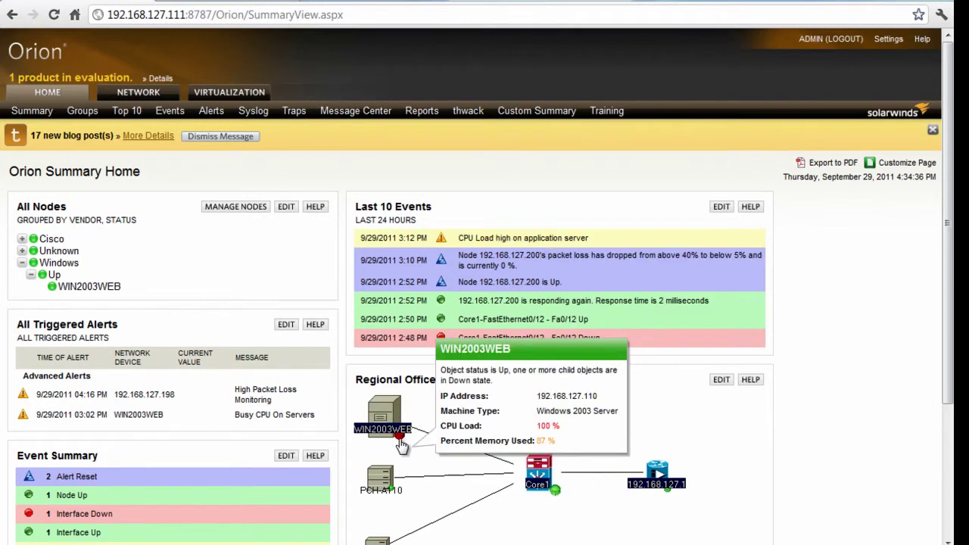
{"action": "left_click", "coordinate": [542, 240]}
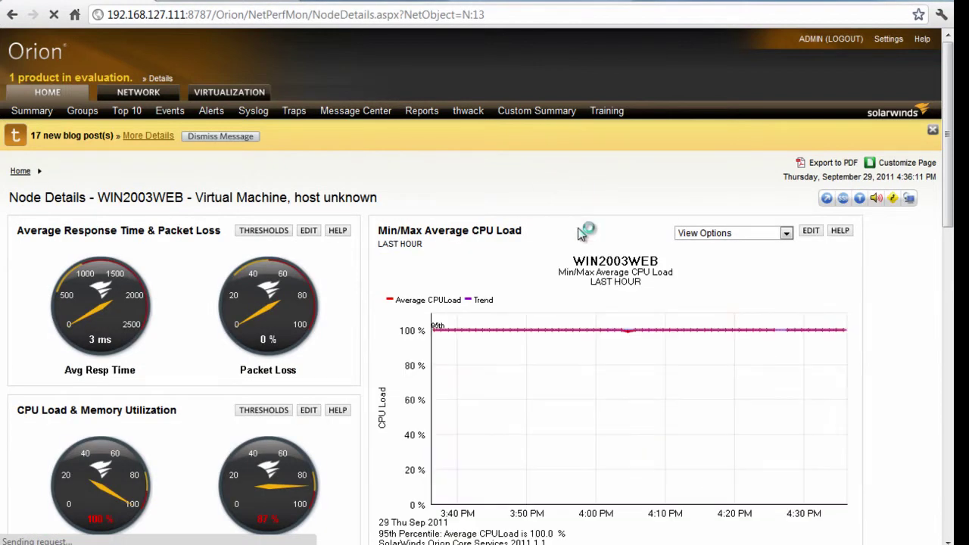
{"action": "scroll", "coordinate": [582, 233], "scroll_direction": "down", "scroll_amount": 1}
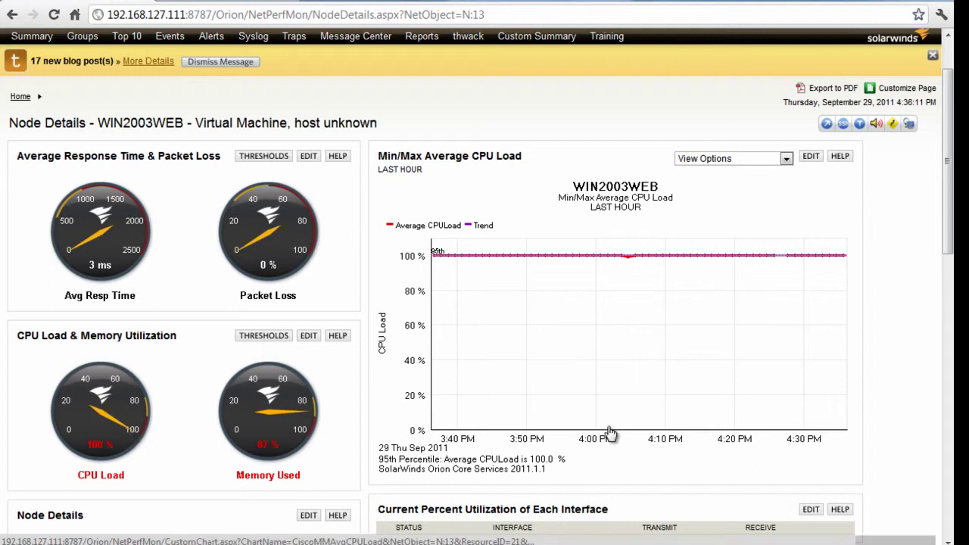
- Drill down from the port 80 (http) total in the node's Top 10 IP Protocols through Top Talkers to the sessions
{"action": "scroll", "coordinate": [653, 390], "scroll_direction": "down", "scroll_amount": 6}
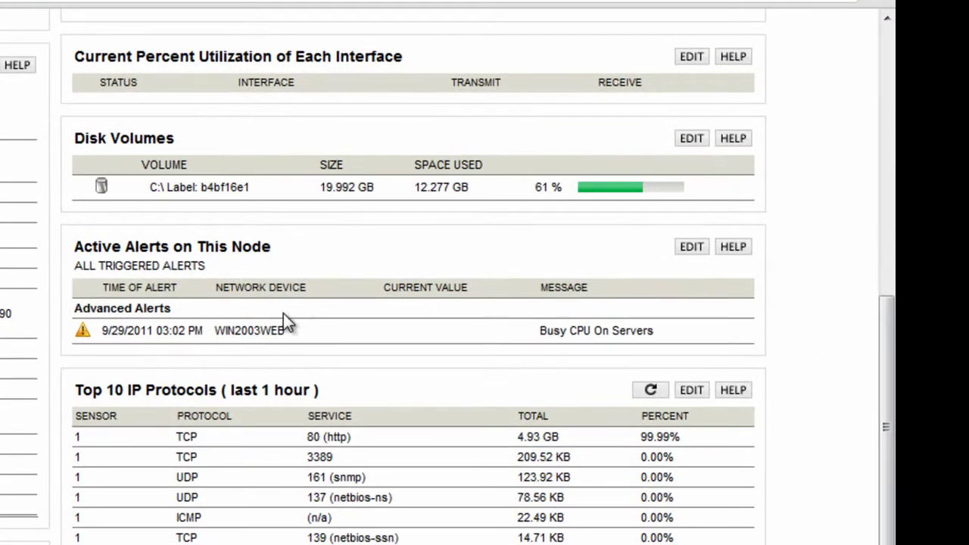
{"action": "scroll", "coordinate": [344, 401], "scroll_direction": "down", "scroll_amount": 2}
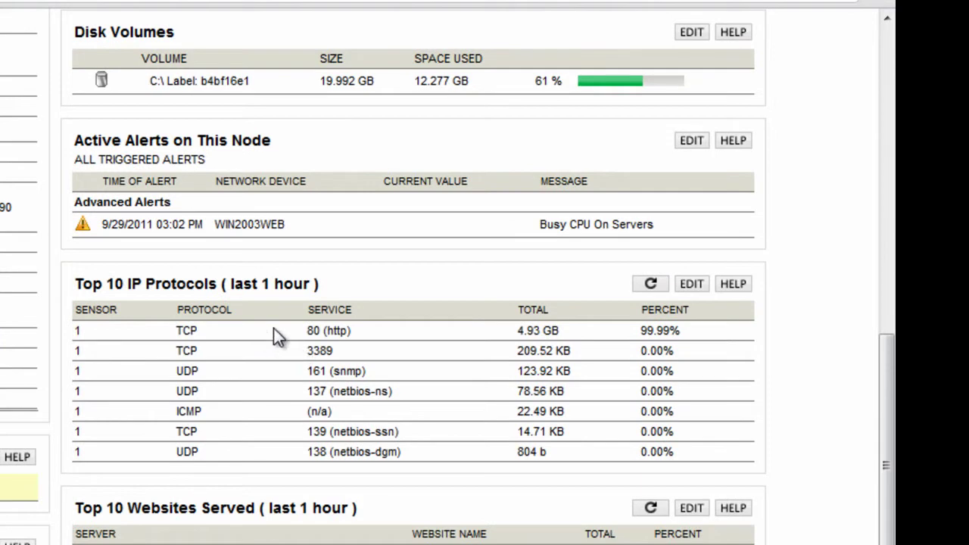
{"action": "left_click", "coordinate": [535, 331]}
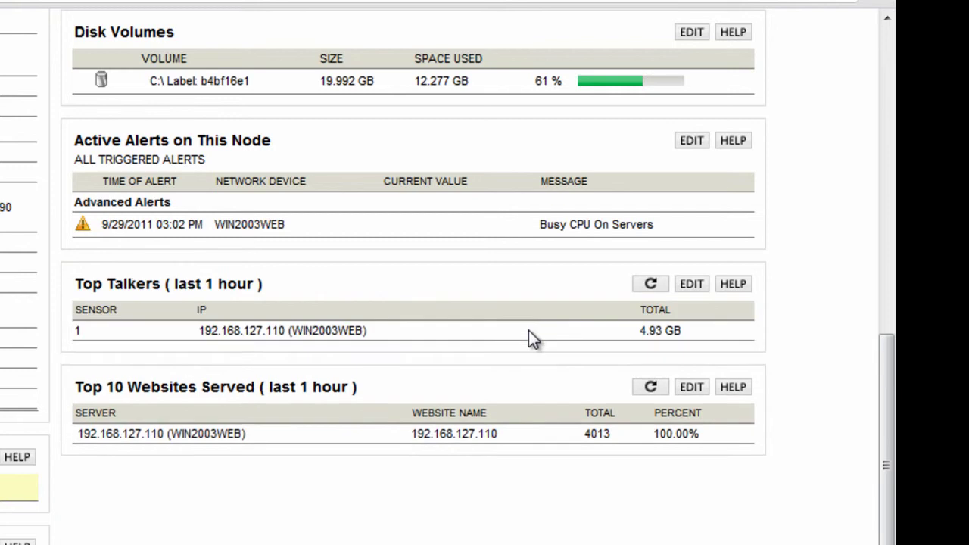
{"action": "left_click", "coordinate": [656, 331]}
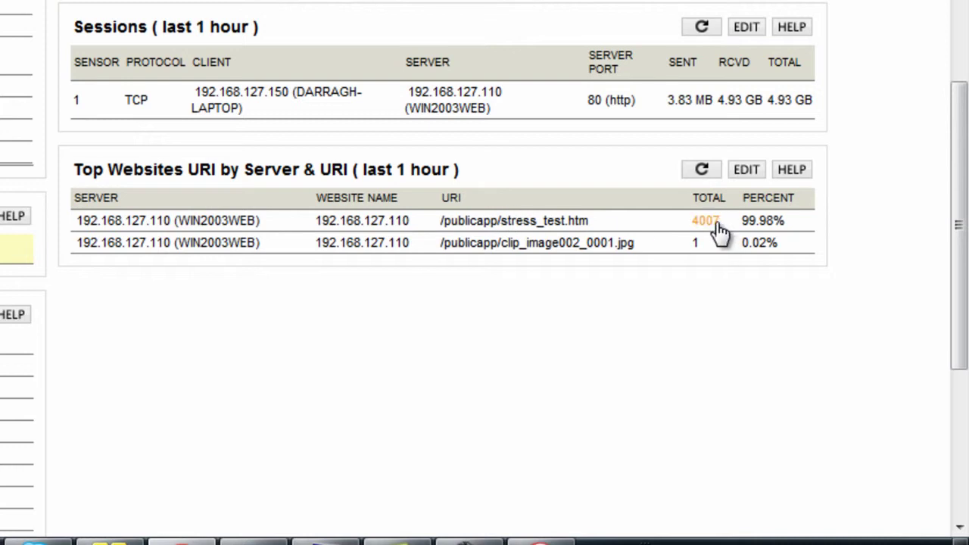
- Drill down through the /publicapp/stress_test.htm totals by server and client to the individual web access events
{"action": "left_click_drag", "start_coordinate": [604, 220], "coordinate": [502, 221]}
{"action": "left_click", "coordinate": [707, 222]}
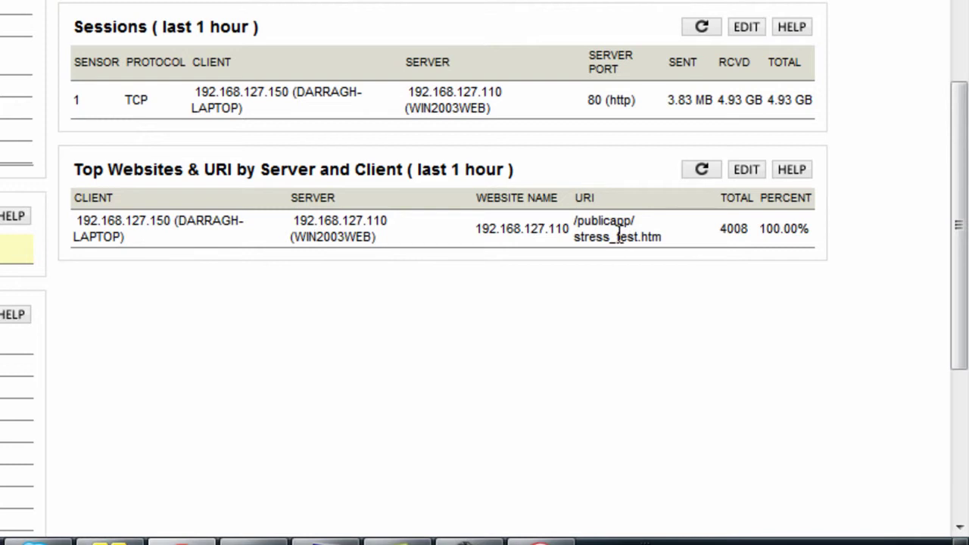
{"action": "left_click_drag", "start_coordinate": [574, 221], "coordinate": [606, 223]}
{"action": "left_click", "coordinate": [582, 244]}
{"action": "left_click", "coordinate": [723, 227]}
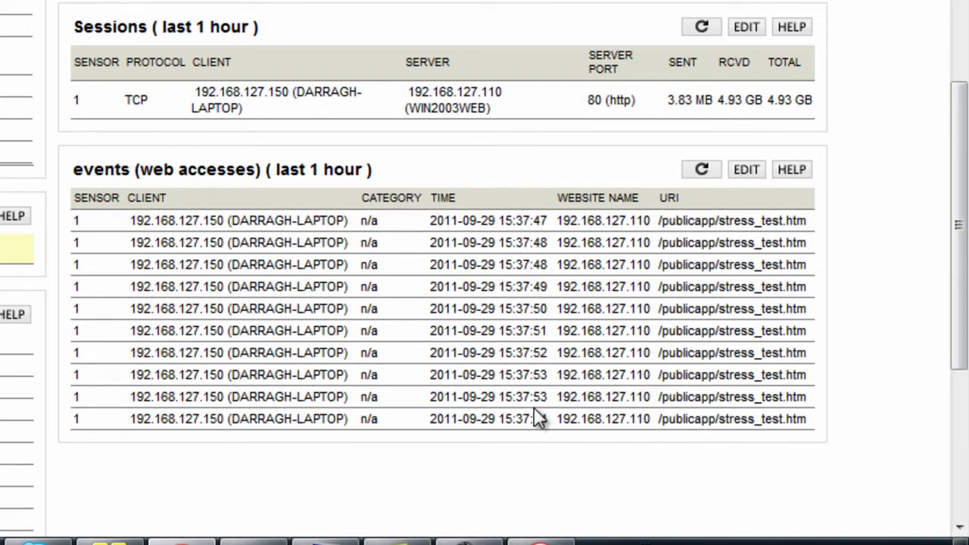
{"action": "scroll", "coordinate": [533, 409], "scroll_direction": "up", "scroll_amount": 2}
{"action": "scroll", "coordinate": [536, 396], "scroll_direction": "down", "scroll_amount": 2}
{"action": "scroll", "coordinate": [447, 270], "scroll_direction": "up", "scroll_amount": 2}
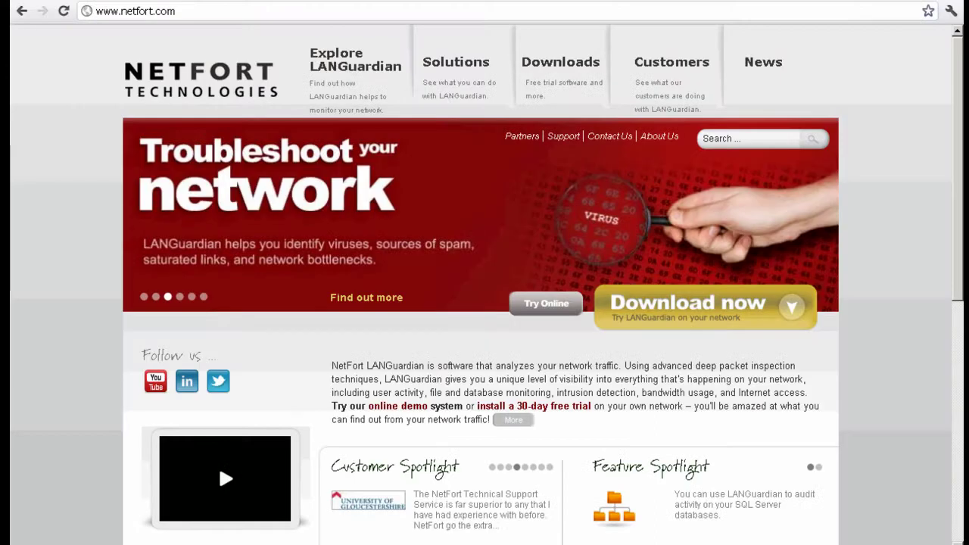
{"action": "mouse_move", "coordinate": [348, 89]}
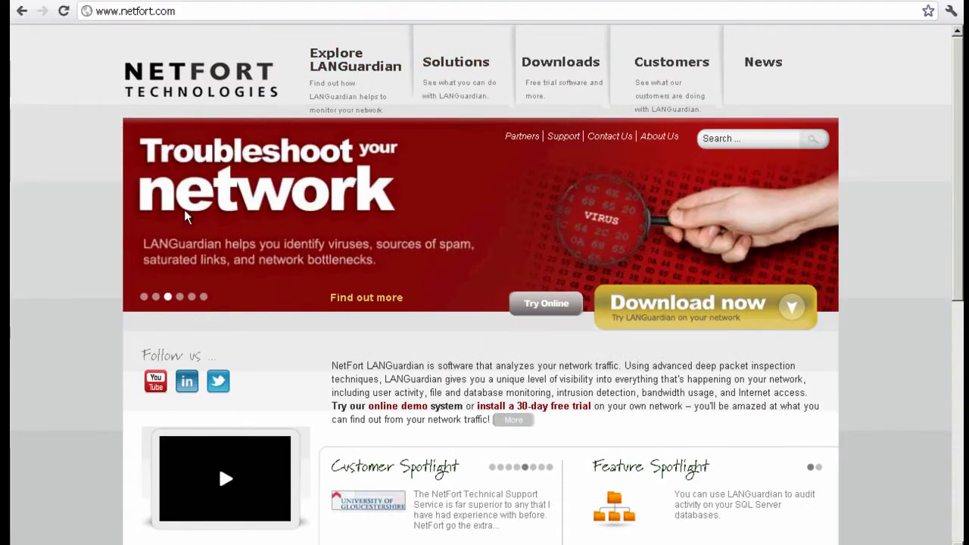
{"action": "left_click", "coordinate": [168, 14]}
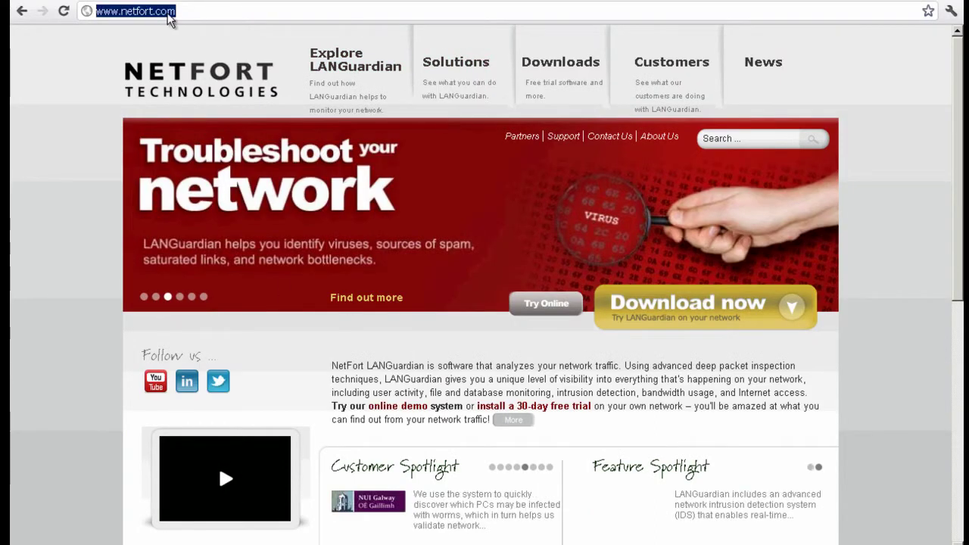
{"action": "left_click", "coordinate": [179, 298]}
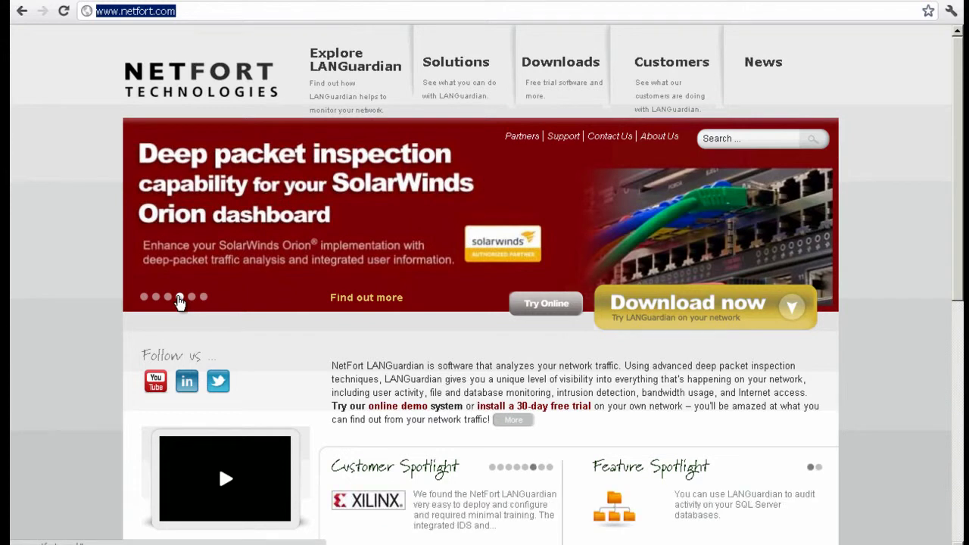
{"action": "left_click", "coordinate": [381, 298]}
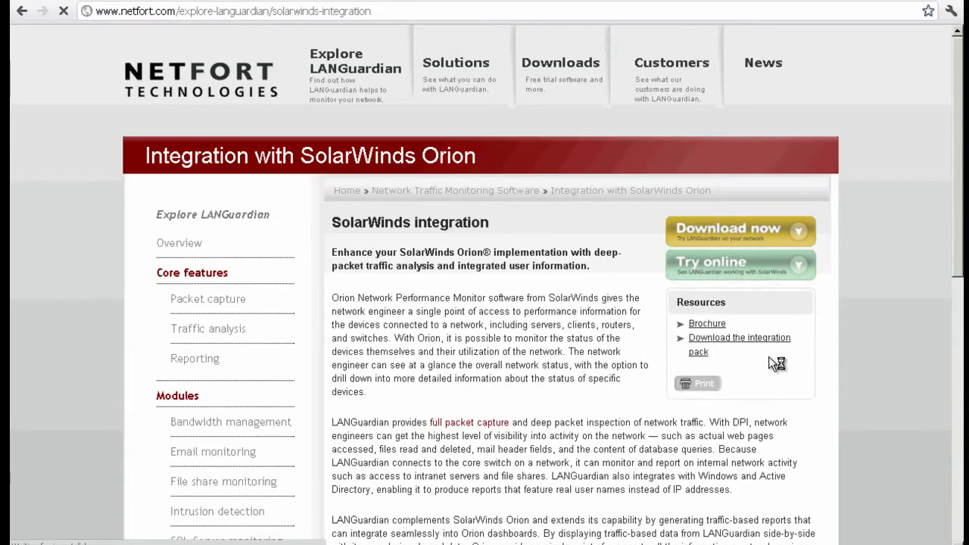
{"action": "left_click", "coordinate": [726, 342]}
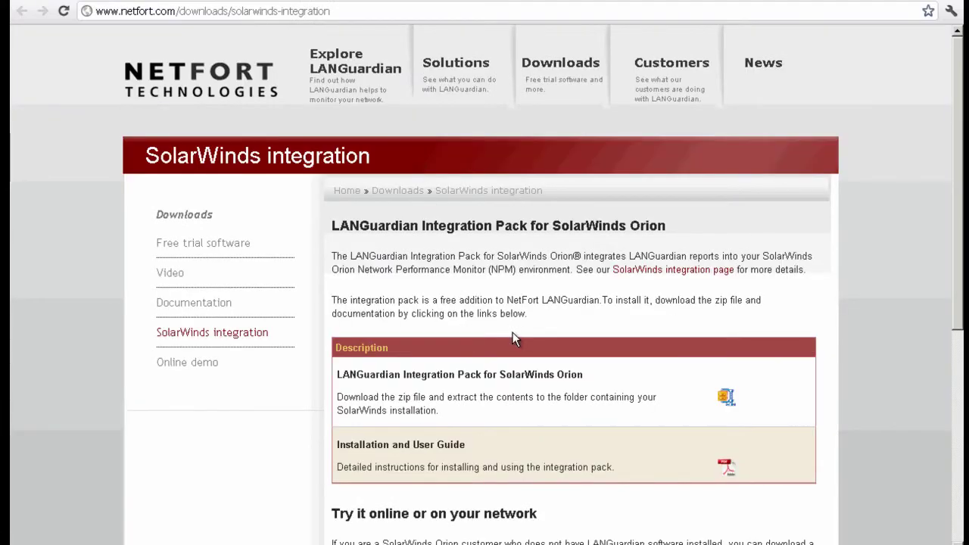
{"action": "scroll", "coordinate": [512, 338], "scroll_direction": "down", "scroll_amount": 2}
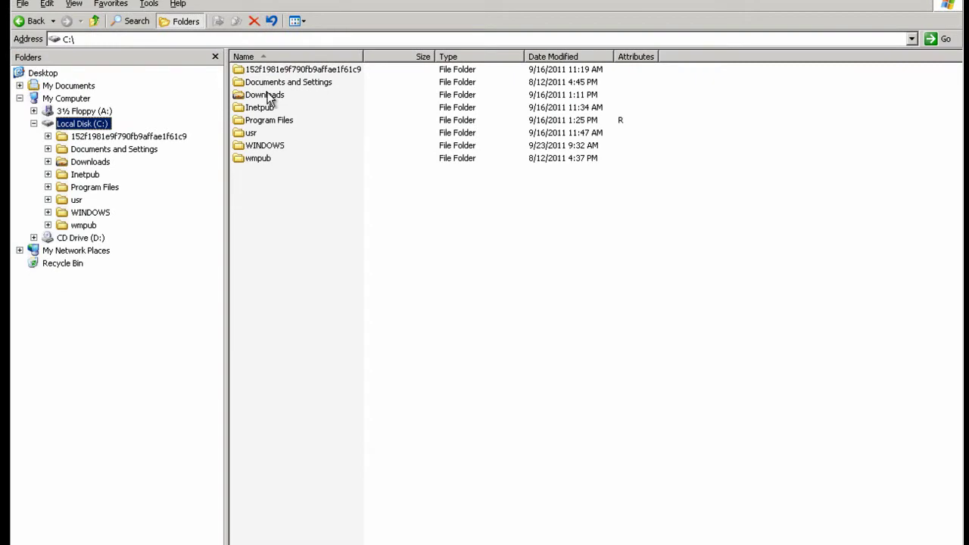
- Open the 7-Zip extraction options for NetFort_Orion_Integration_Pack.zip in C:\Downloads\Solarwinds
{"action": "double_click", "coordinate": [267, 96]}
{"action": "double_click", "coordinate": [271, 74]}
{"action": "left_click", "coordinate": [273, 75]}
{"action": "right_click", "coordinate": [277, 71]}
{"action": "mouse_move", "coordinate": [331, 137]}
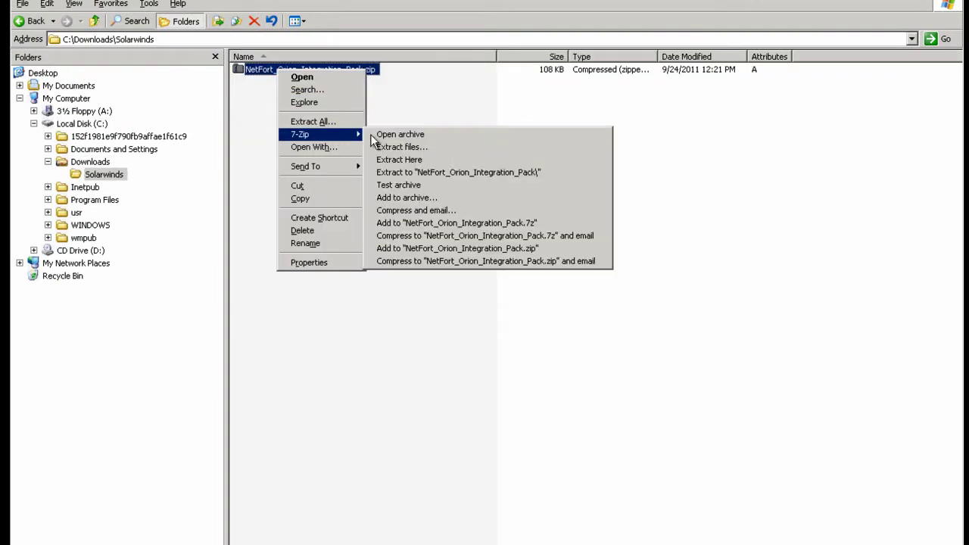
{"action": "left_click", "coordinate": [427, 145]}
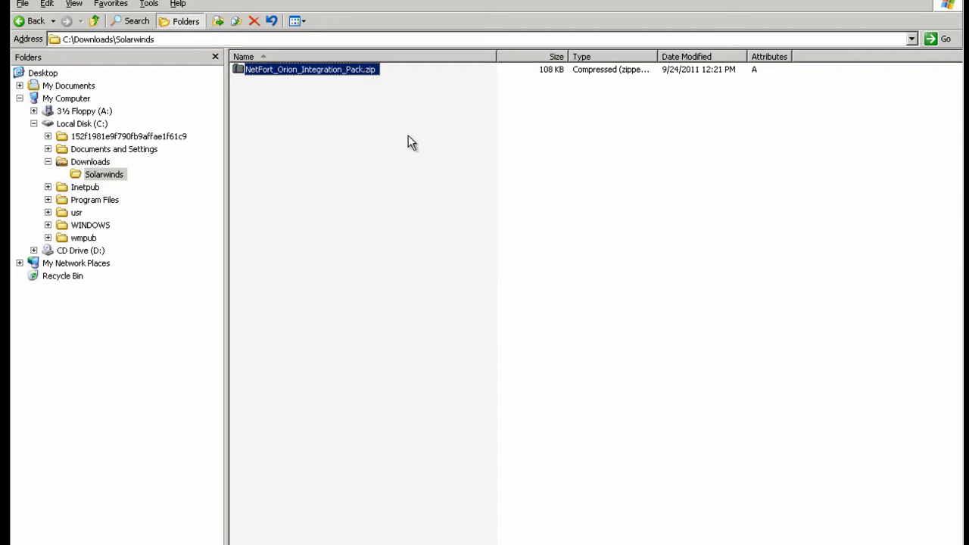
- Browse to C:\Inetpub\SolarWinds as the location for the extracted files and cancel the extraction
{"action": "left_click", "coordinate": [628, 218]}
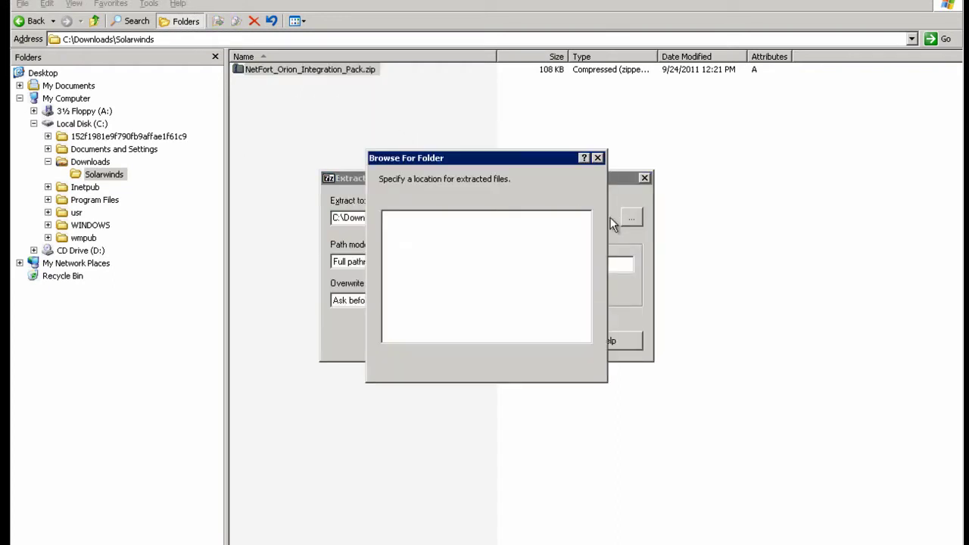
{"action": "left_click", "coordinate": [439, 244]}
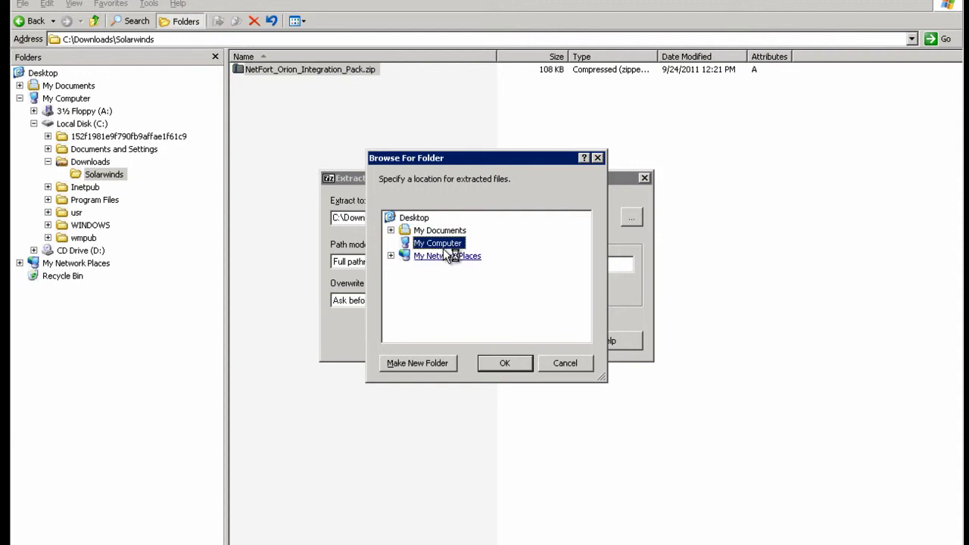
{"action": "double_click", "coordinate": [439, 244]}
{"action": "double_click", "coordinate": [453, 268]}
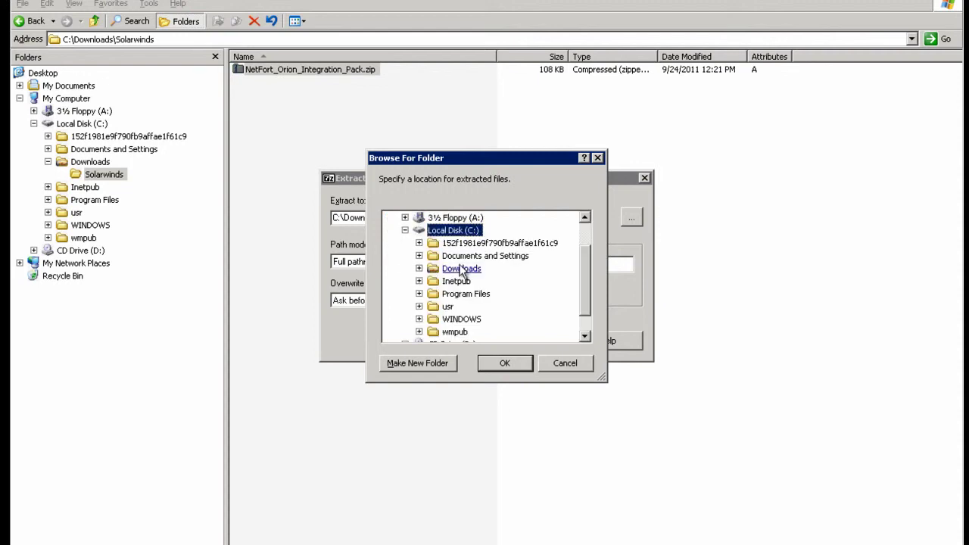
{"action": "double_click", "coordinate": [459, 282]}
{"action": "double_click", "coordinate": [476, 319]}
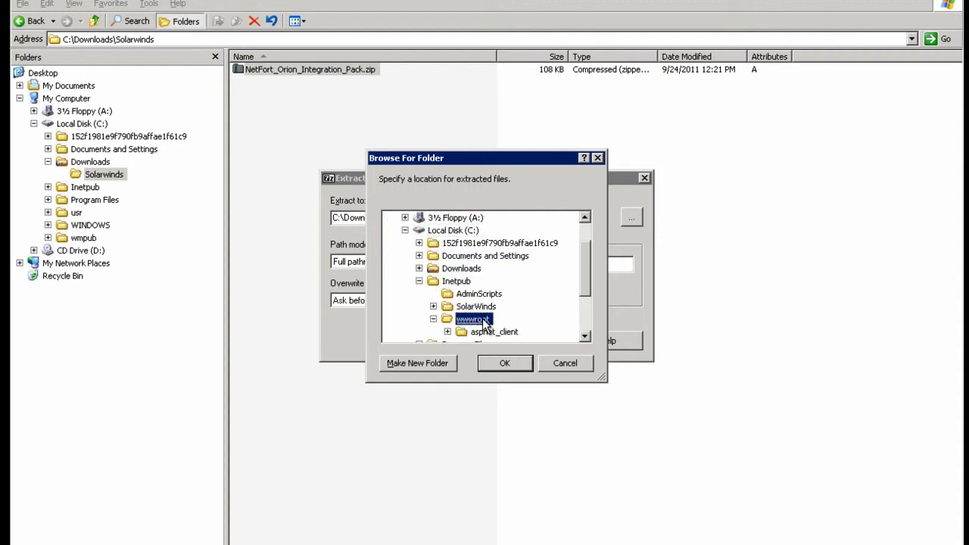
{"action": "double_click", "coordinate": [476, 306]}
{"action": "left_click", "coordinate": [508, 368]}
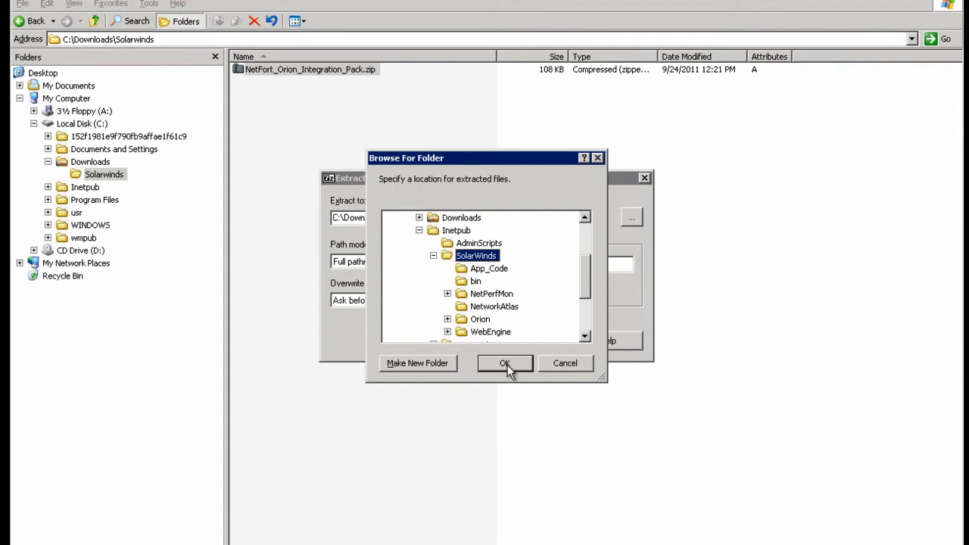
{"action": "left_click", "coordinate": [561, 368]}
{"action": "left_click", "coordinate": [541, 344]}
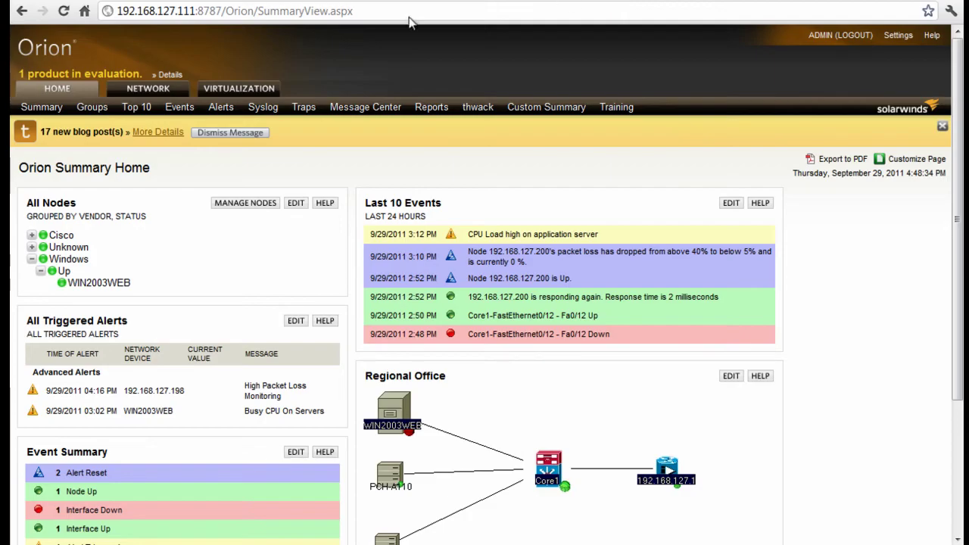
- Switch to the Orion web console and open the NetFort LANGuardian settings page at 192.168.127.111:8787/Orion/NetFort/settings.aspx
{"action": "left_click", "coordinate": [256, 10]}
{"action": "left_click_drag", "start_coordinate": [257, 10], "coordinate": [598, 9]}
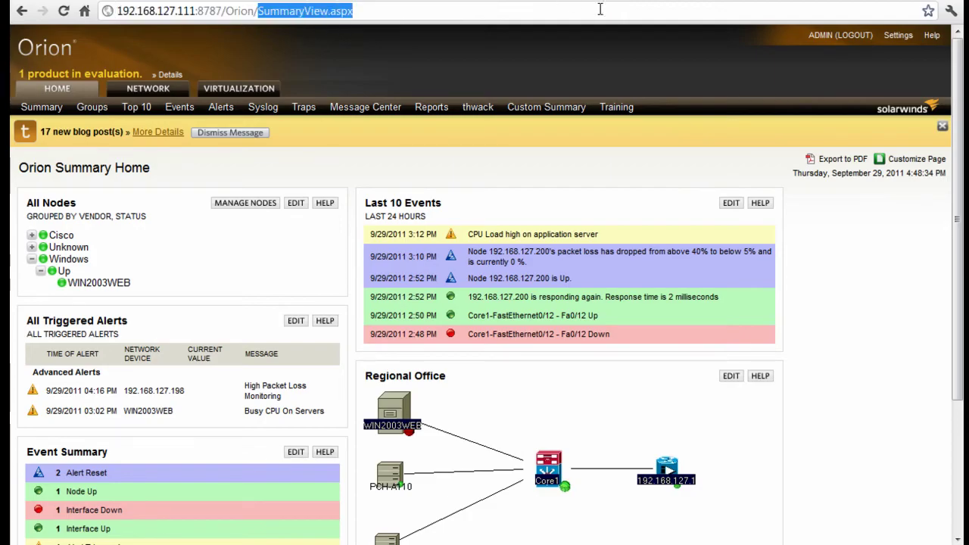
{"action": "type", "text": "net"}
{"action": "key", "text": "Down"}
{"action": "key", "text": "Down"}
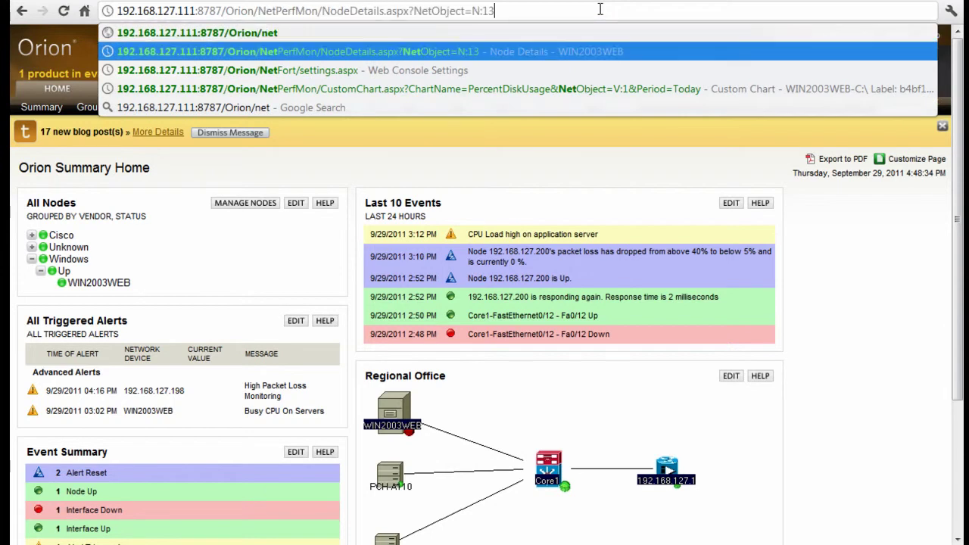
{"action": "key", "text": "Return"}
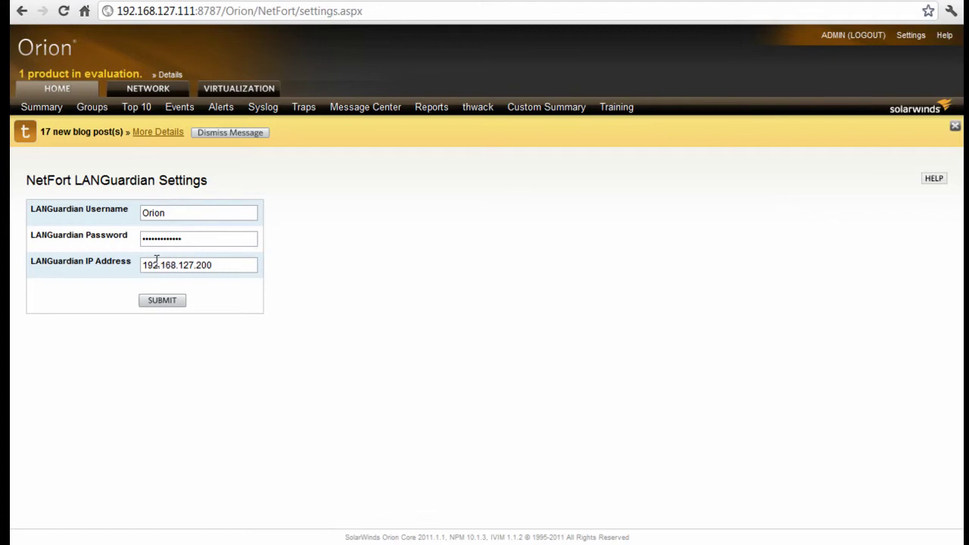
- Return to the Orion summary, open WIN2003WEB's details from the high CPU load event, and start customizing that page
{"action": "left_click", "coordinate": [76, 94]}
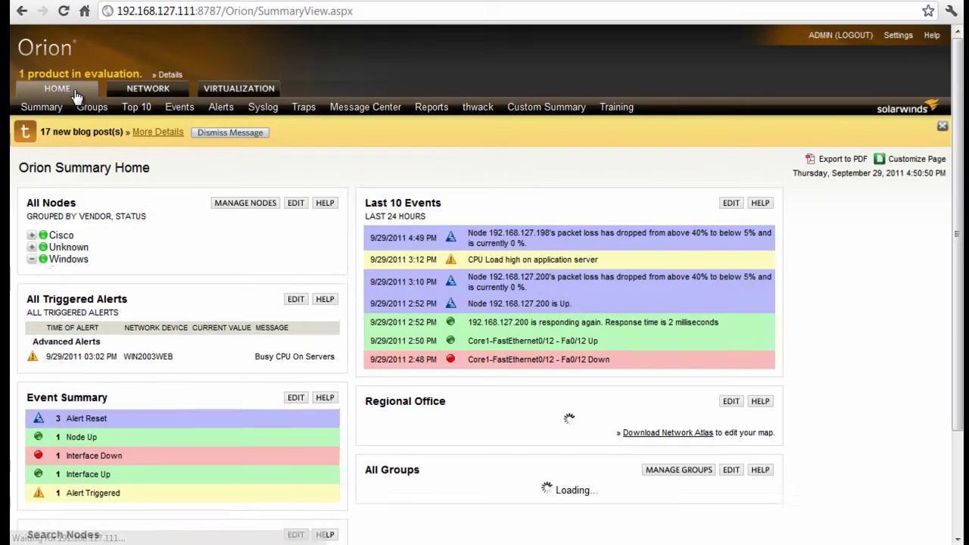
{"action": "left_click", "coordinate": [549, 262]}
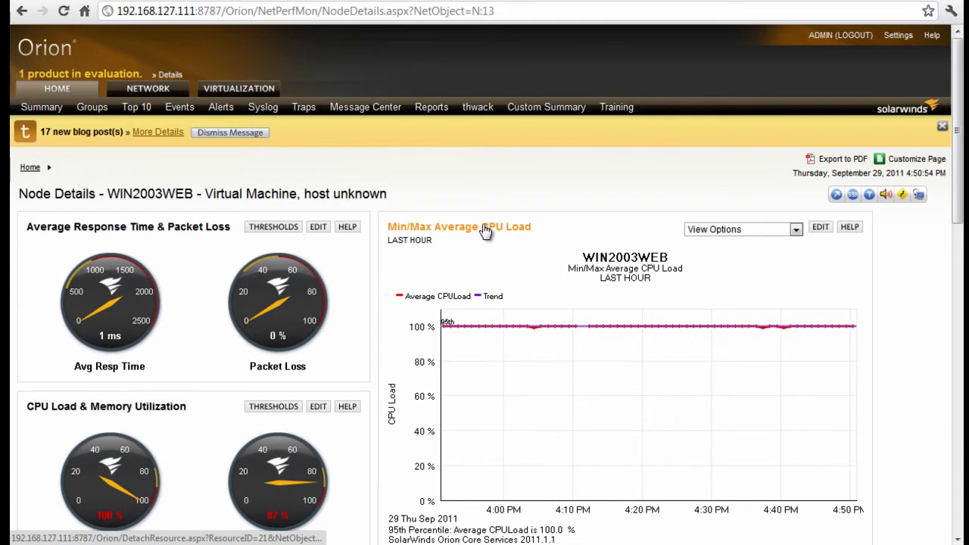
{"action": "left_click", "coordinate": [915, 159]}
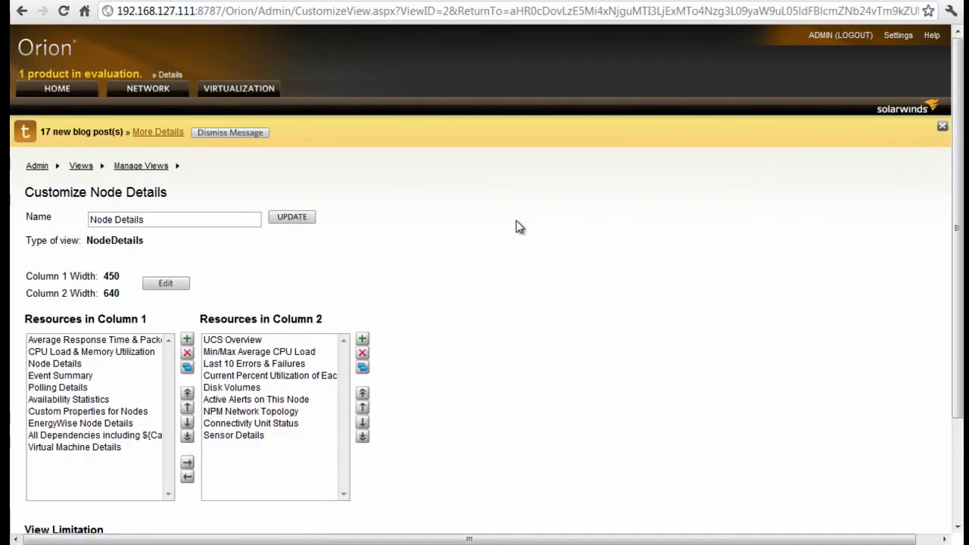
- Start adding resources to column 2 of the Node Details view and expand the Netfort Reports for Node Details View group
{"action": "left_click", "coordinate": [359, 339]}
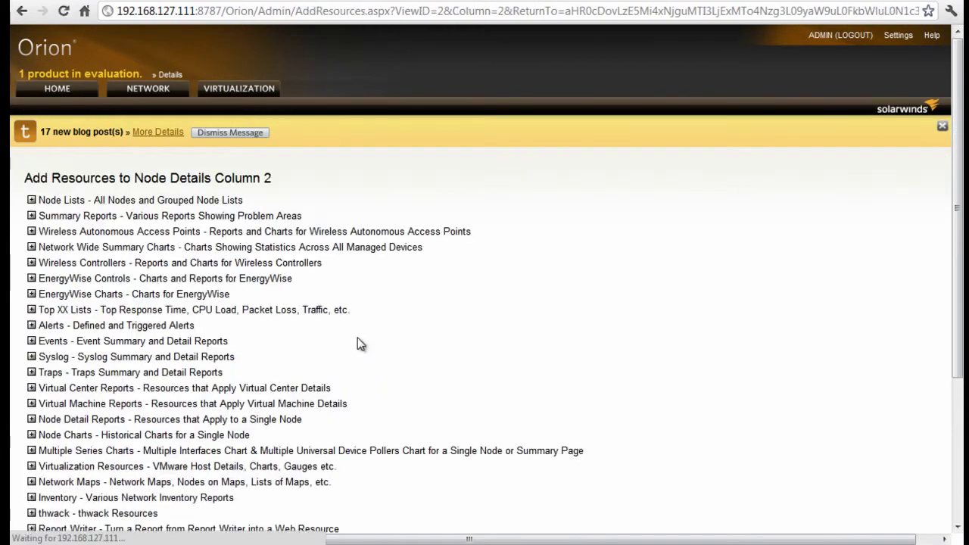
{"action": "scroll", "coordinate": [357, 338], "scroll_direction": "down", "scroll_amount": 5}
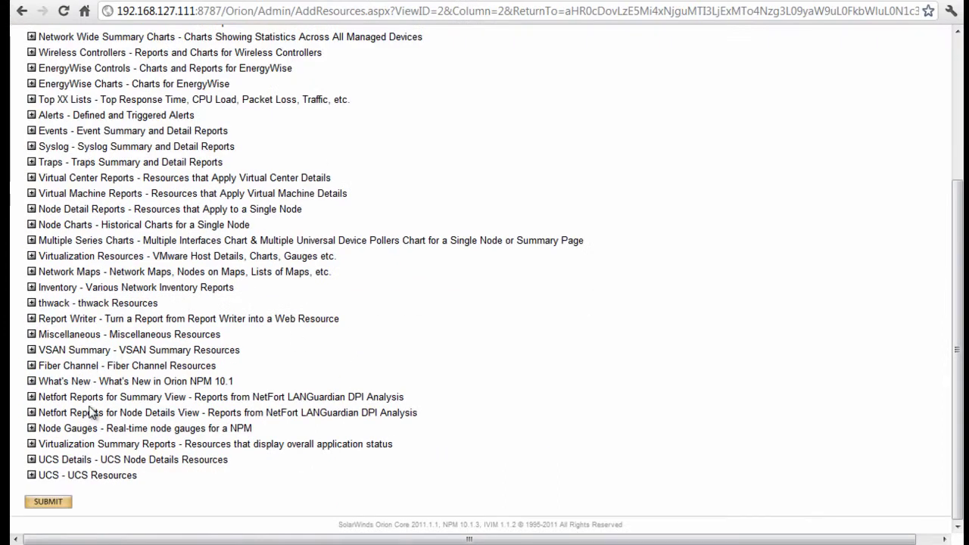
{"action": "left_click", "coordinate": [104, 413]}
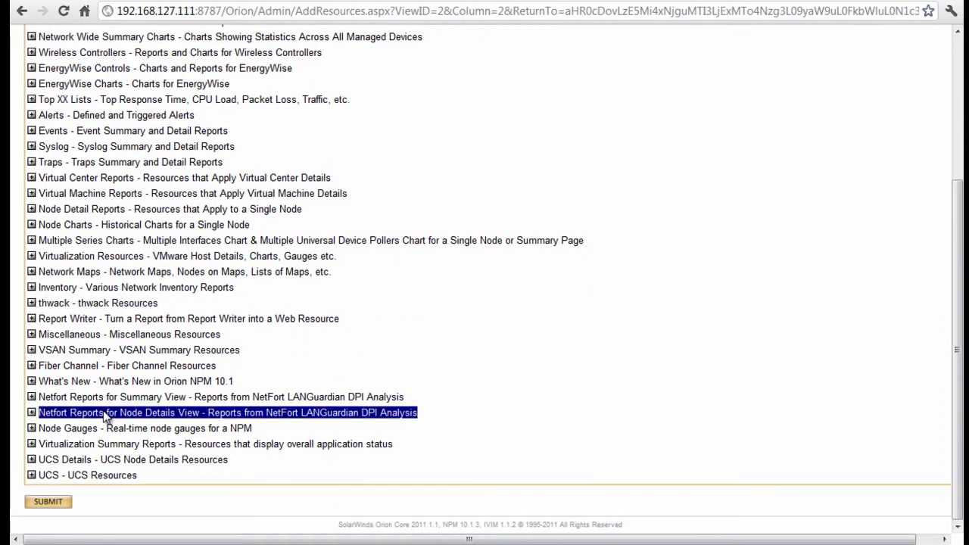
{"action": "left_click", "coordinate": [31, 412]}
{"action": "scroll", "coordinate": [98, 424], "scroll_direction": "down", "scroll_amount": 5}
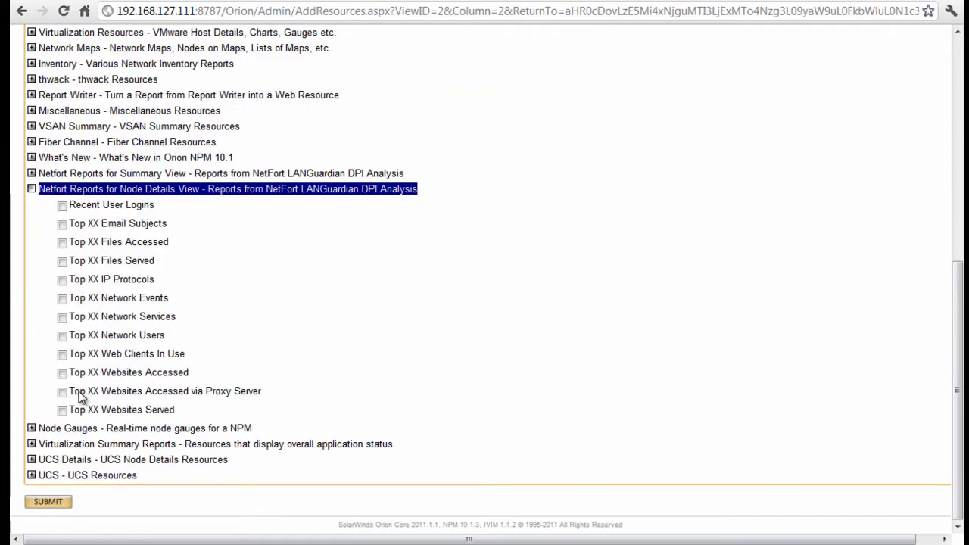
- Add the Top XX IP Protocols and Top XX Websites Served reports to column 2 and finish customizing the view
{"action": "left_click", "coordinate": [62, 410]}
{"action": "left_click", "coordinate": [62, 280]}
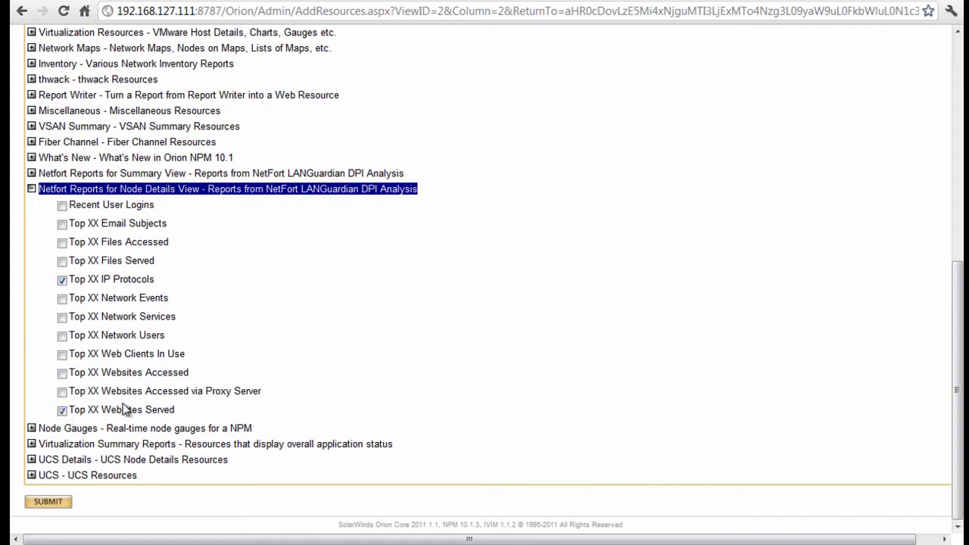
{"action": "left_click", "coordinate": [47, 502]}
{"action": "scroll", "coordinate": [241, 445], "scroll_direction": "down", "scroll_amount": 3}
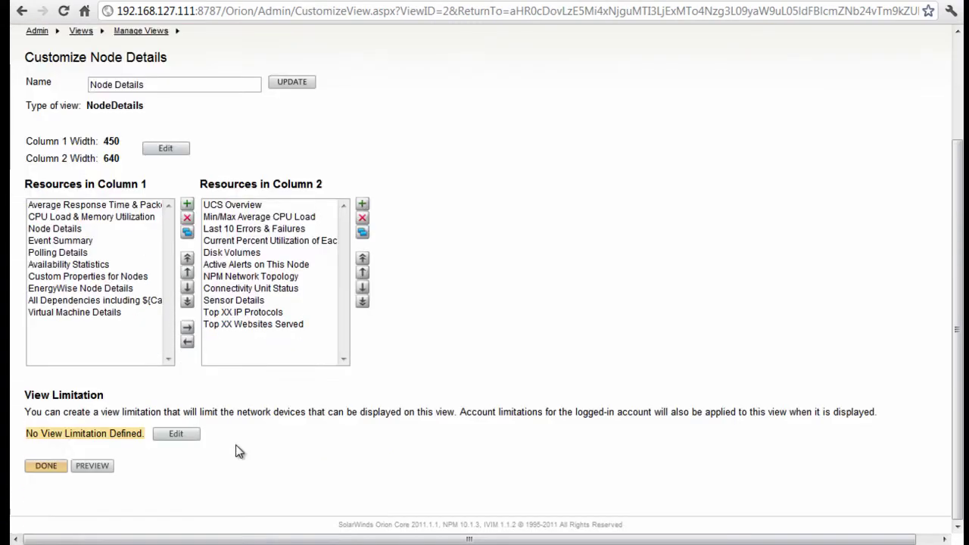
{"action": "left_click", "coordinate": [58, 466]}
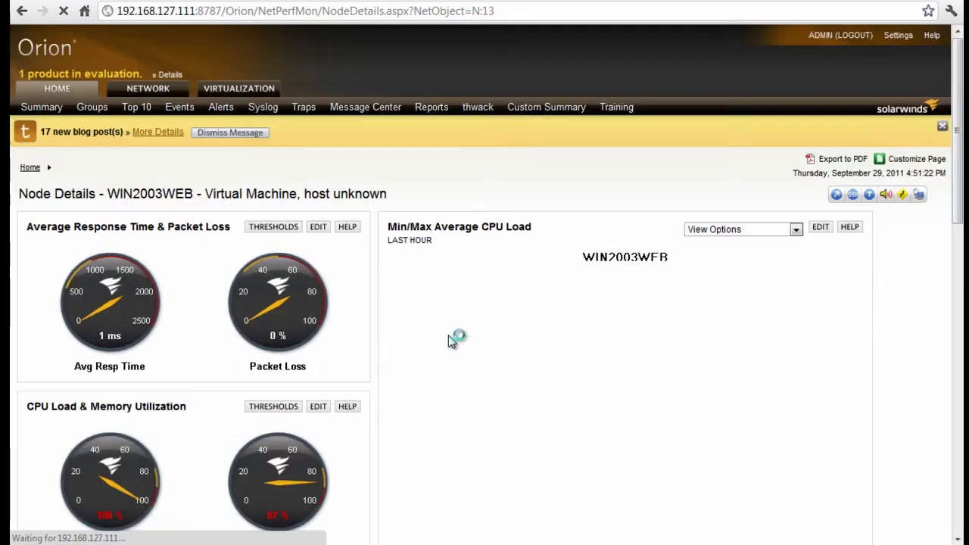
- Review WIN2003WEB's IP protocols and websites served reports alongside its Min/Max Average CPU Load chart
{"action": "scroll", "coordinate": [487, 253], "scroll_direction": "down", "scroll_amount": 3}
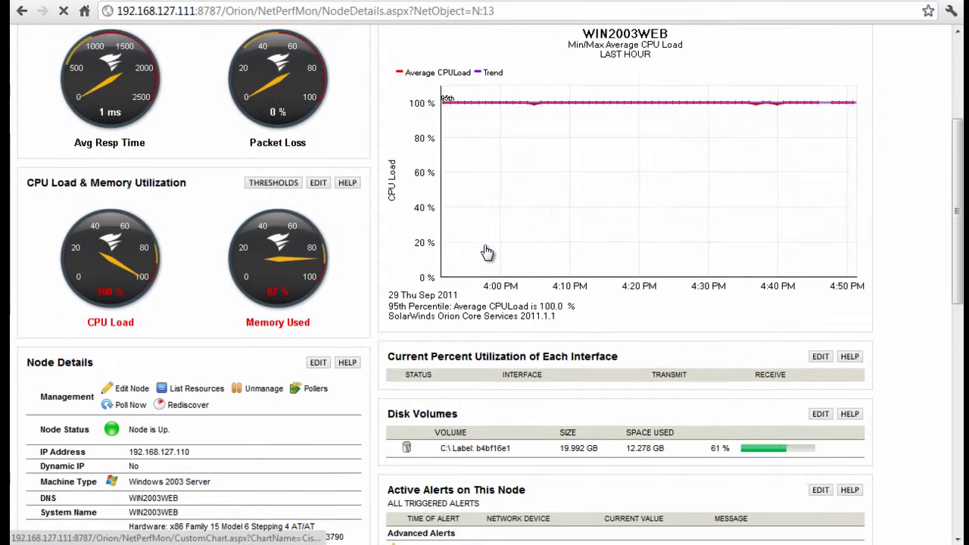
{"action": "scroll", "coordinate": [487, 253], "scroll_direction": "down", "scroll_amount": 4}
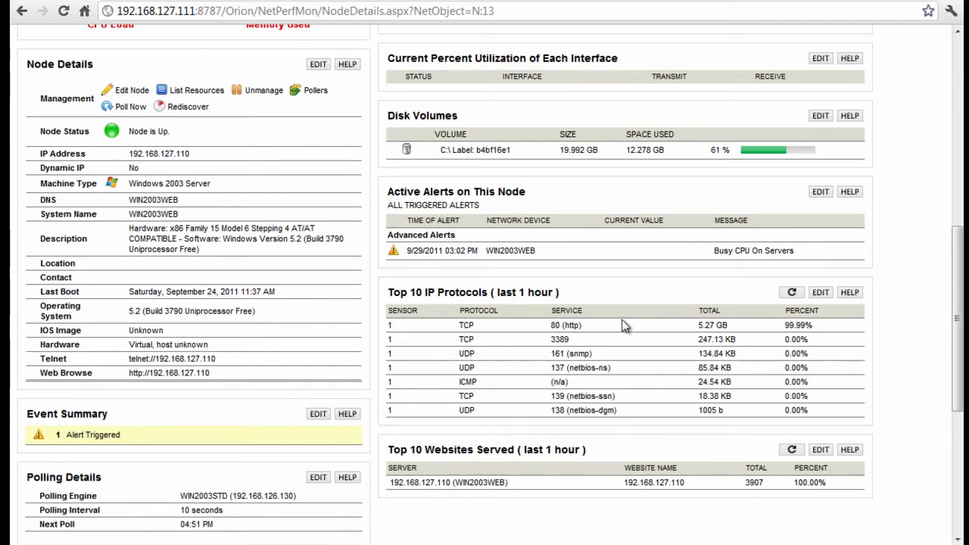
{"action": "scroll", "coordinate": [627, 330], "scroll_direction": "down", "scroll_amount": 1}
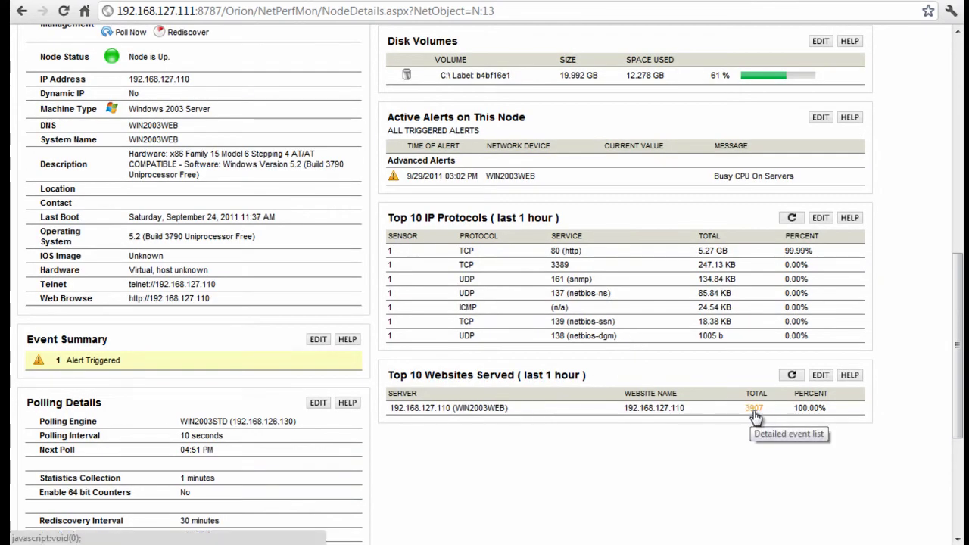
{"action": "scroll", "coordinate": [682, 398], "scroll_direction": "up", "scroll_amount": 5}
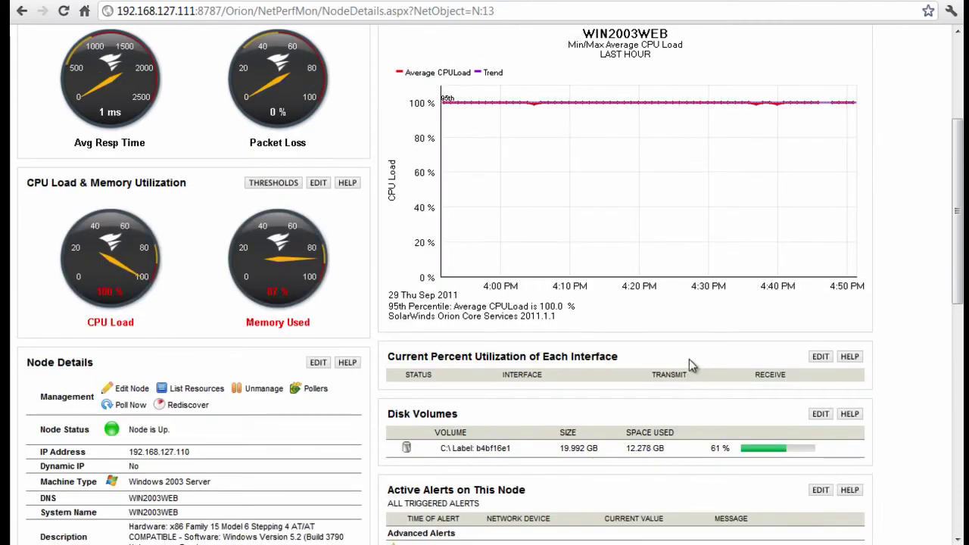
{"action": "scroll", "coordinate": [689, 362], "scroll_direction": "up", "scroll_amount": 2}
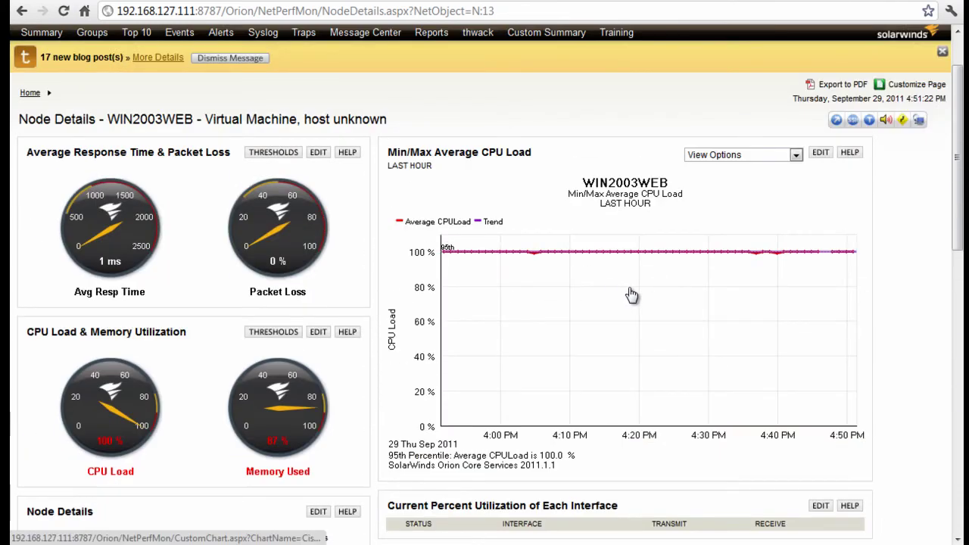